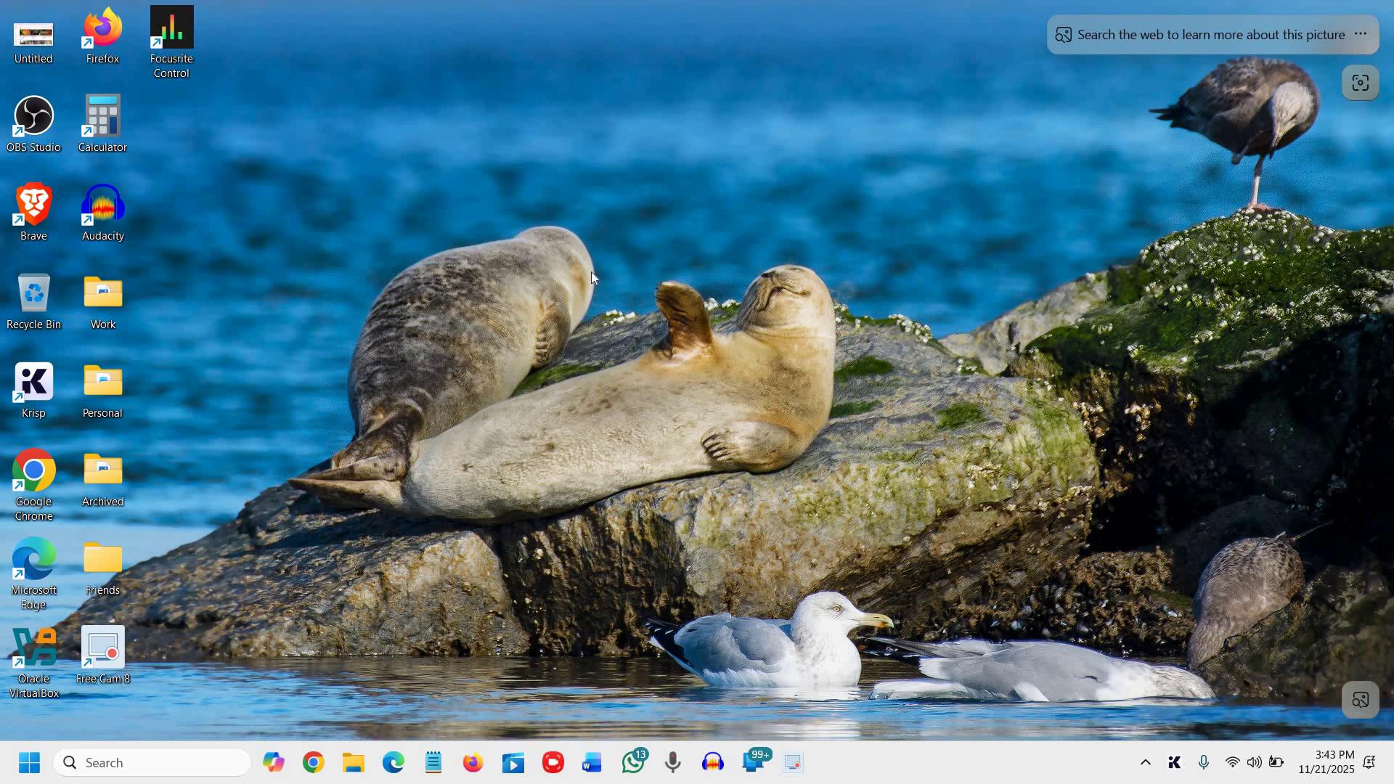
Bring up the desktop context menu from an empty spot on the desktop
right_click(650, 229)
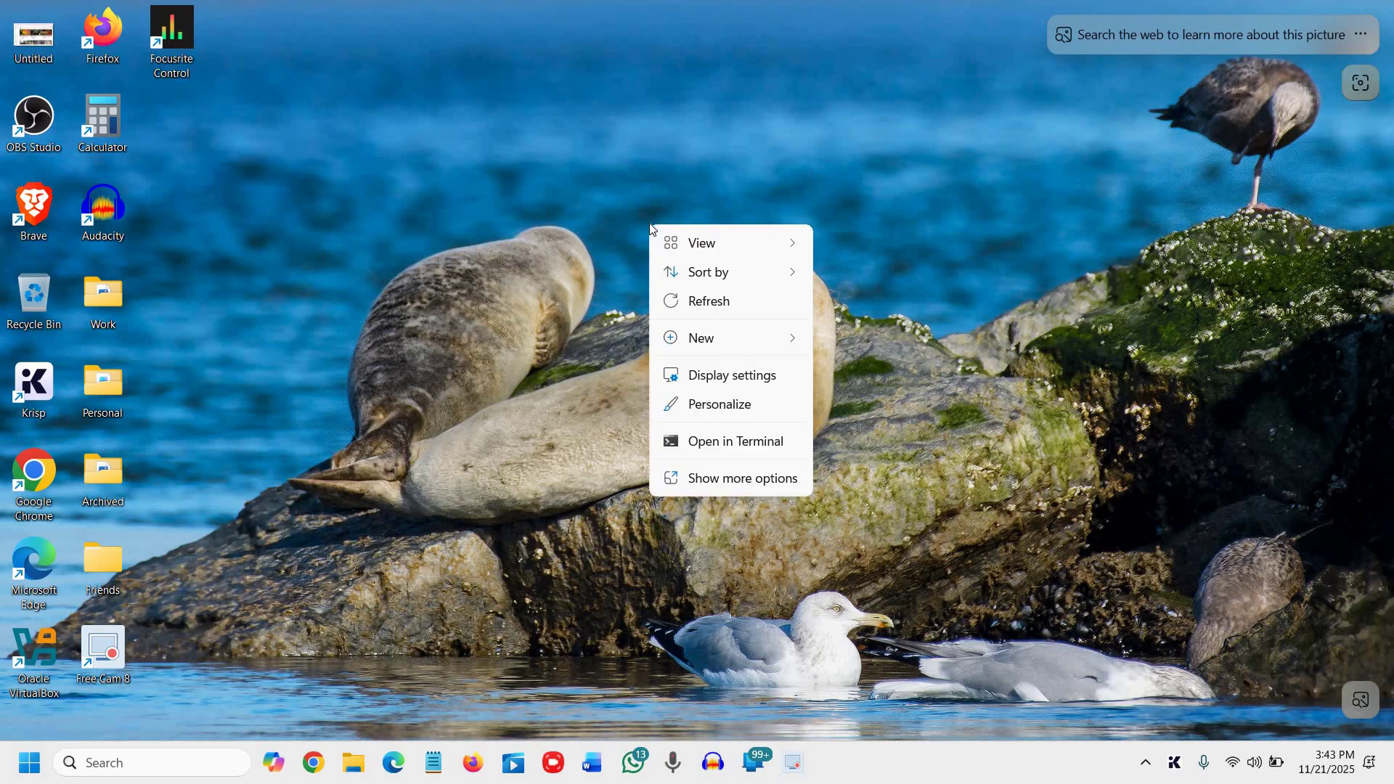
Choose Display settings from the desktop context menu
click(702, 375)
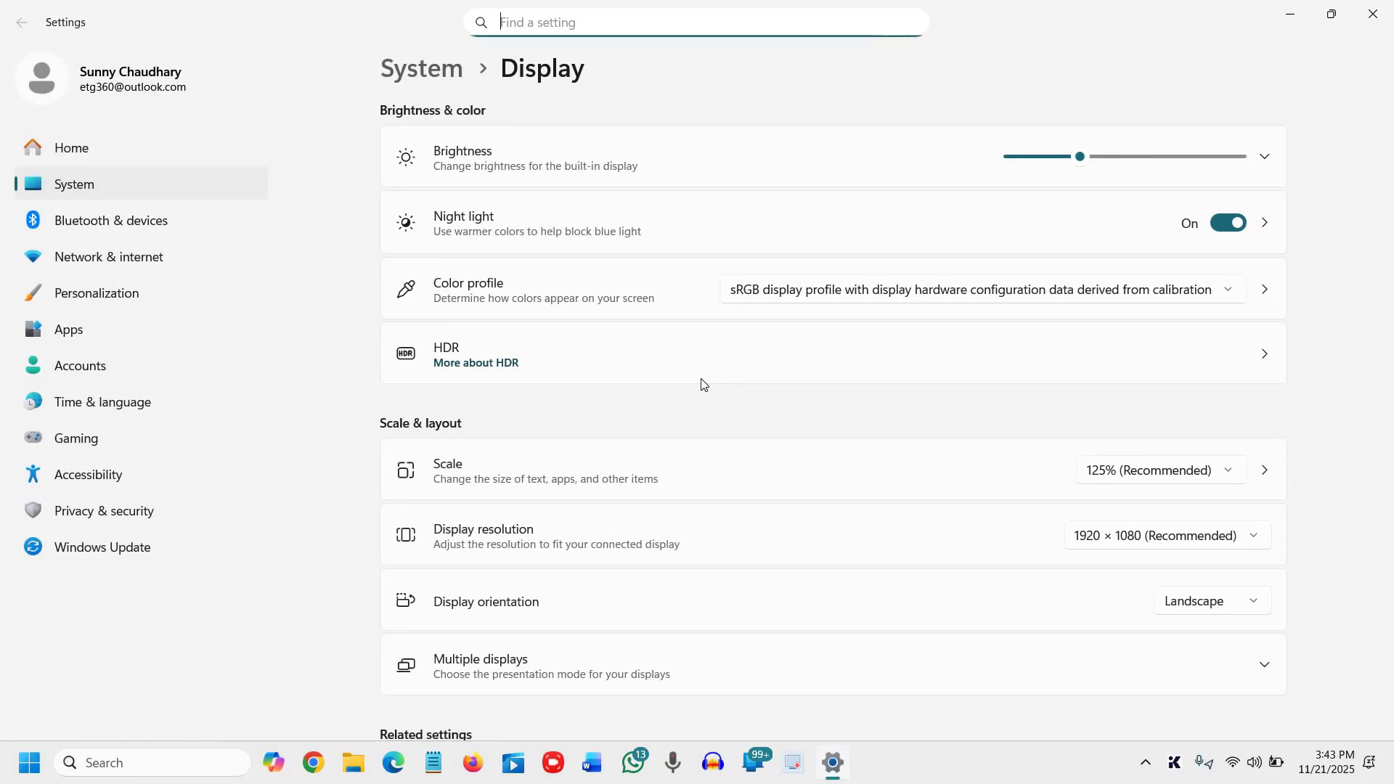
scroll(702, 384, down, 2)
scroll(701, 382, down, 2)
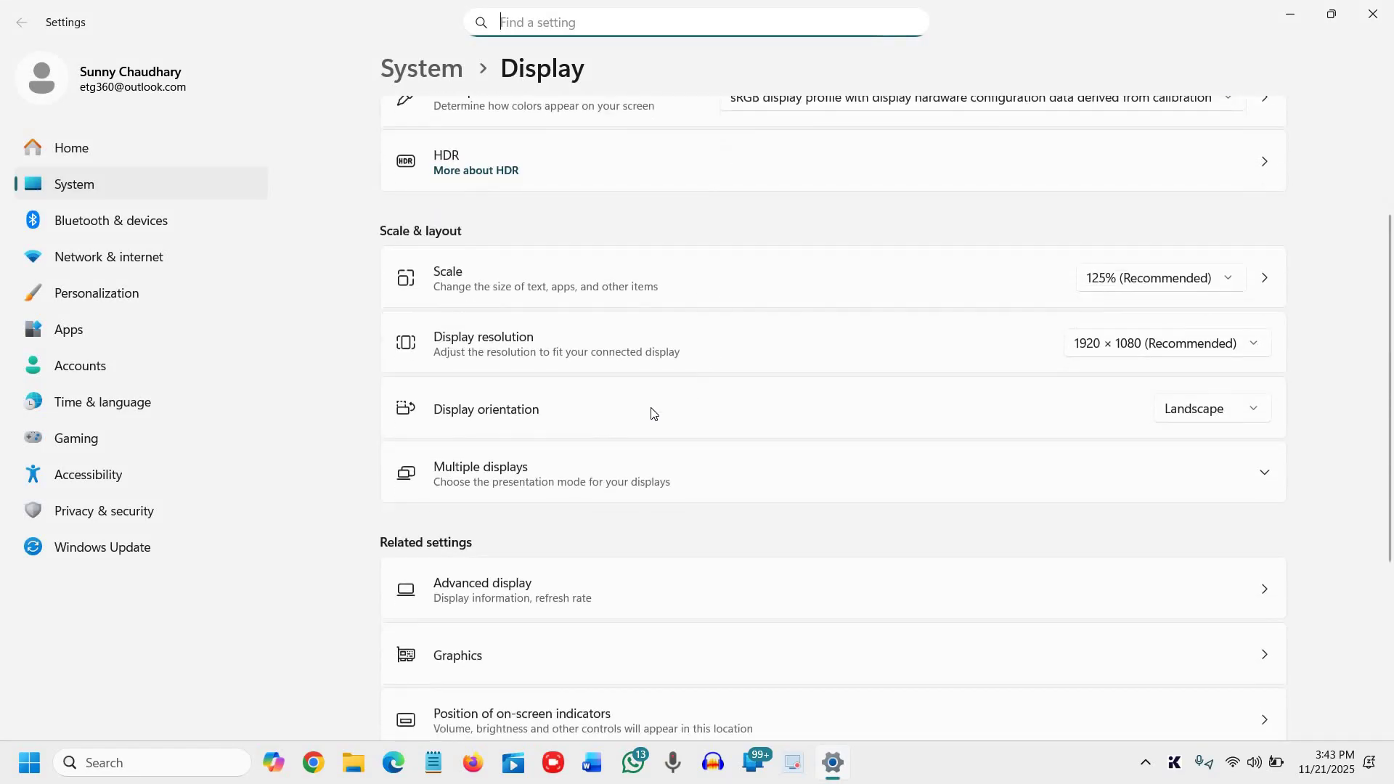
scroll(650, 414, down, 2)
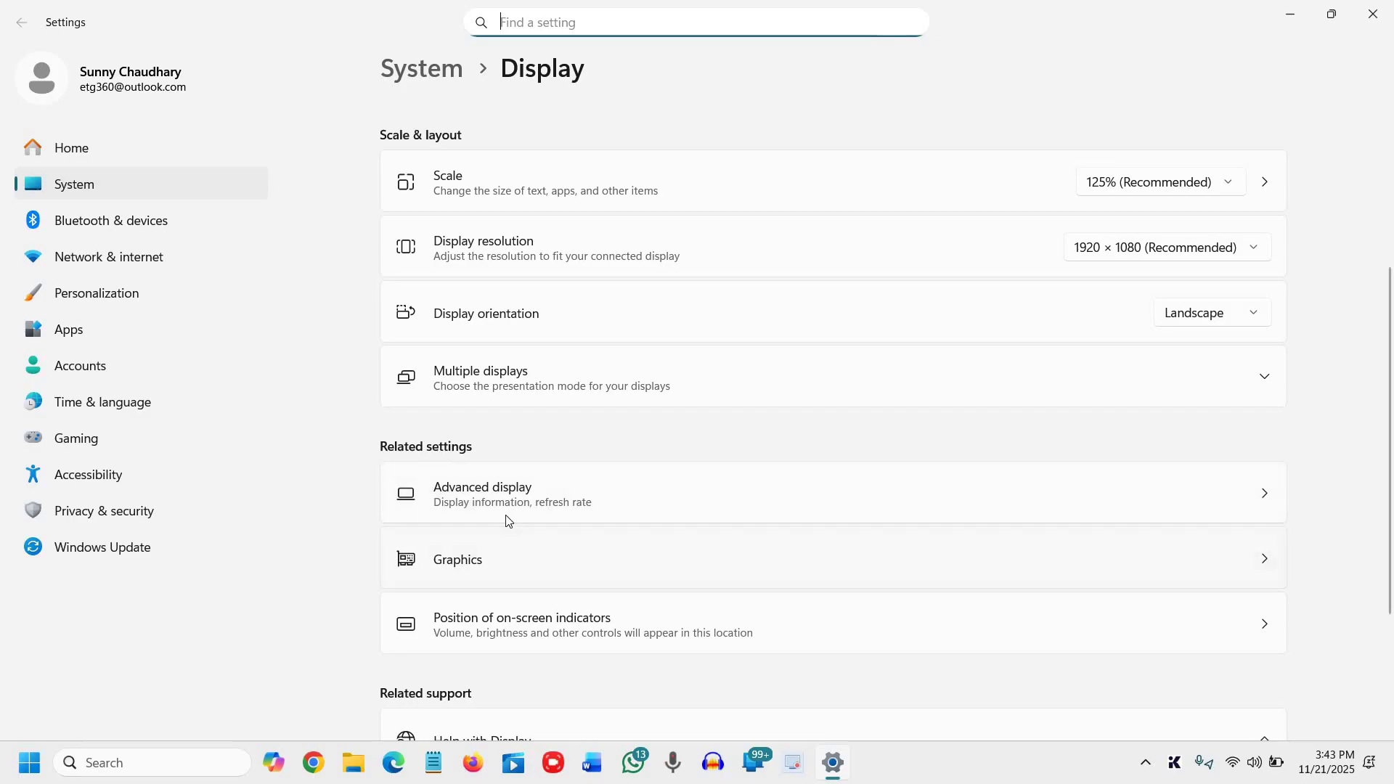
click(565, 513)
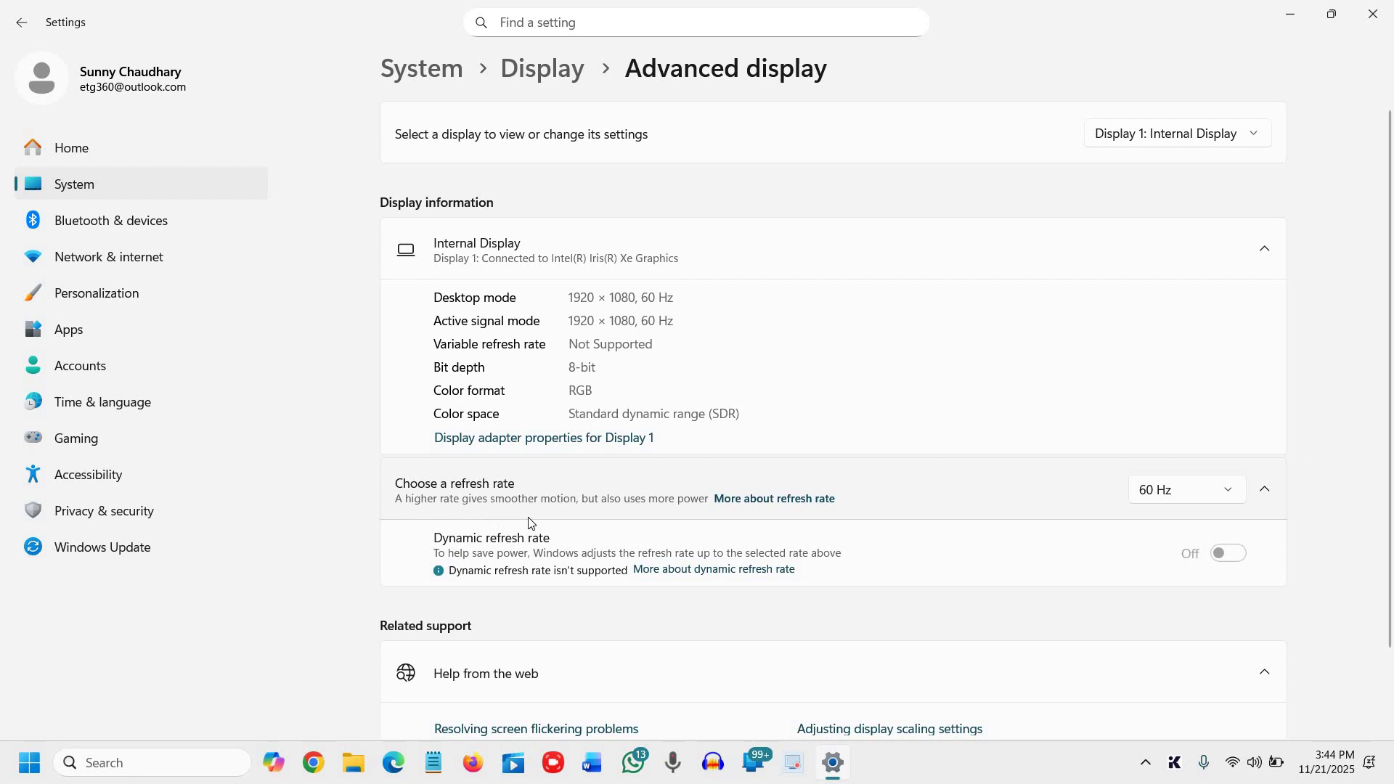
click(1182, 493)
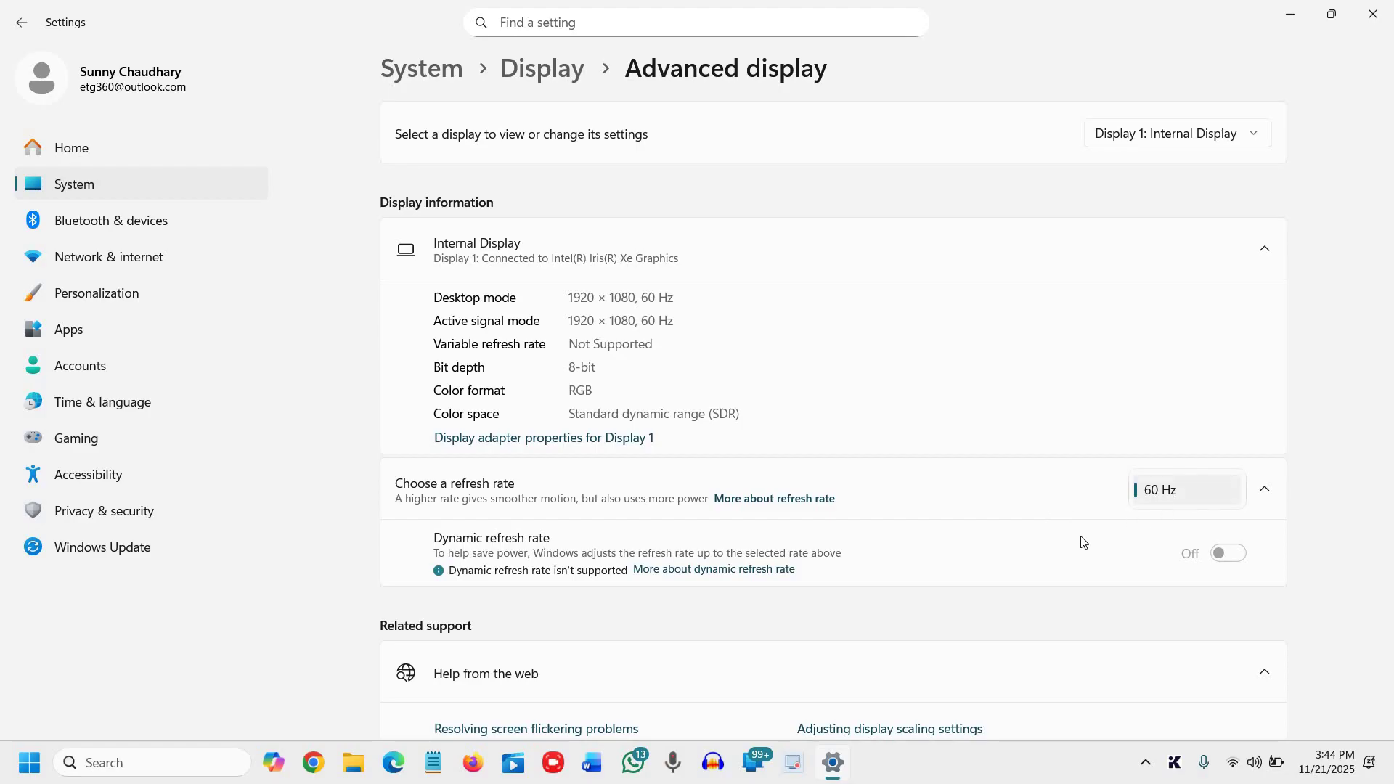
scroll(948, 530, down, 2)
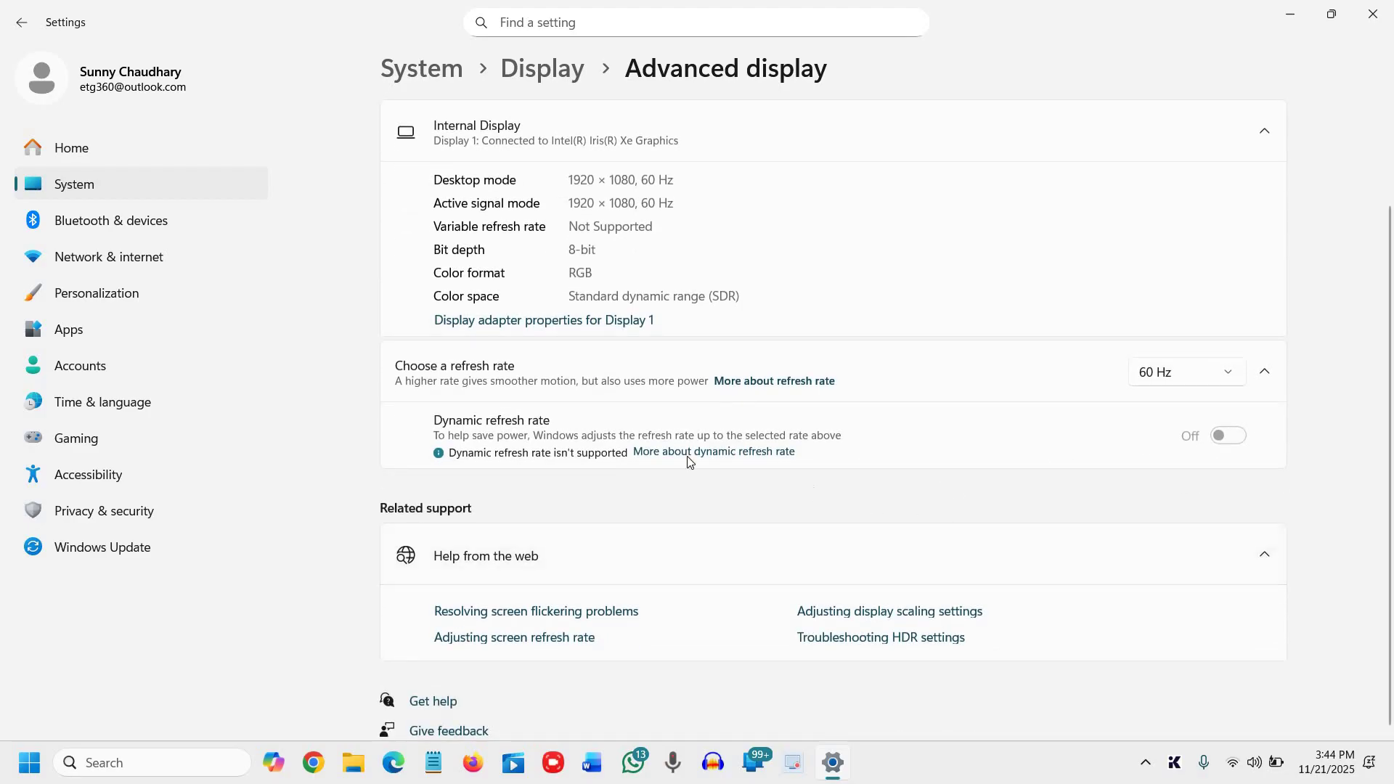
scroll(485, 441, up, 2)
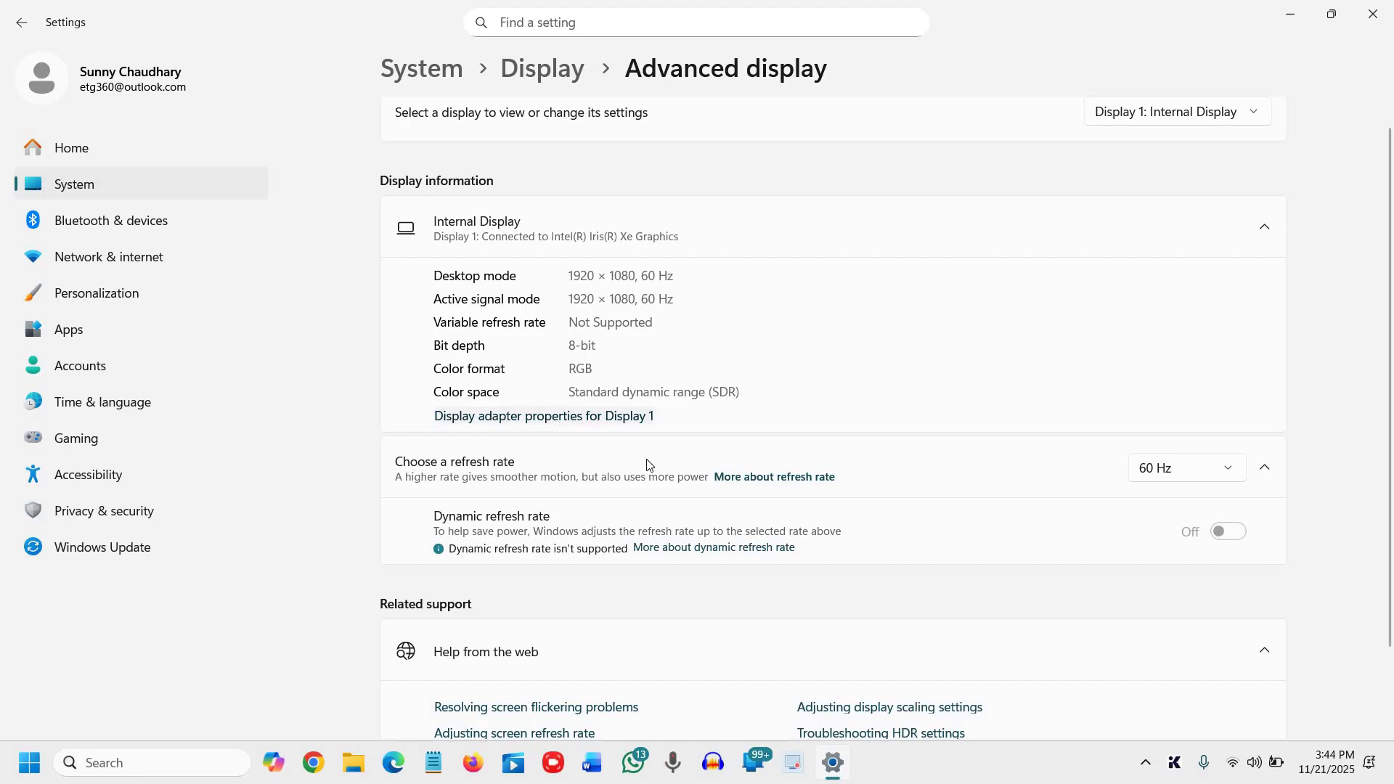
click(614, 425)
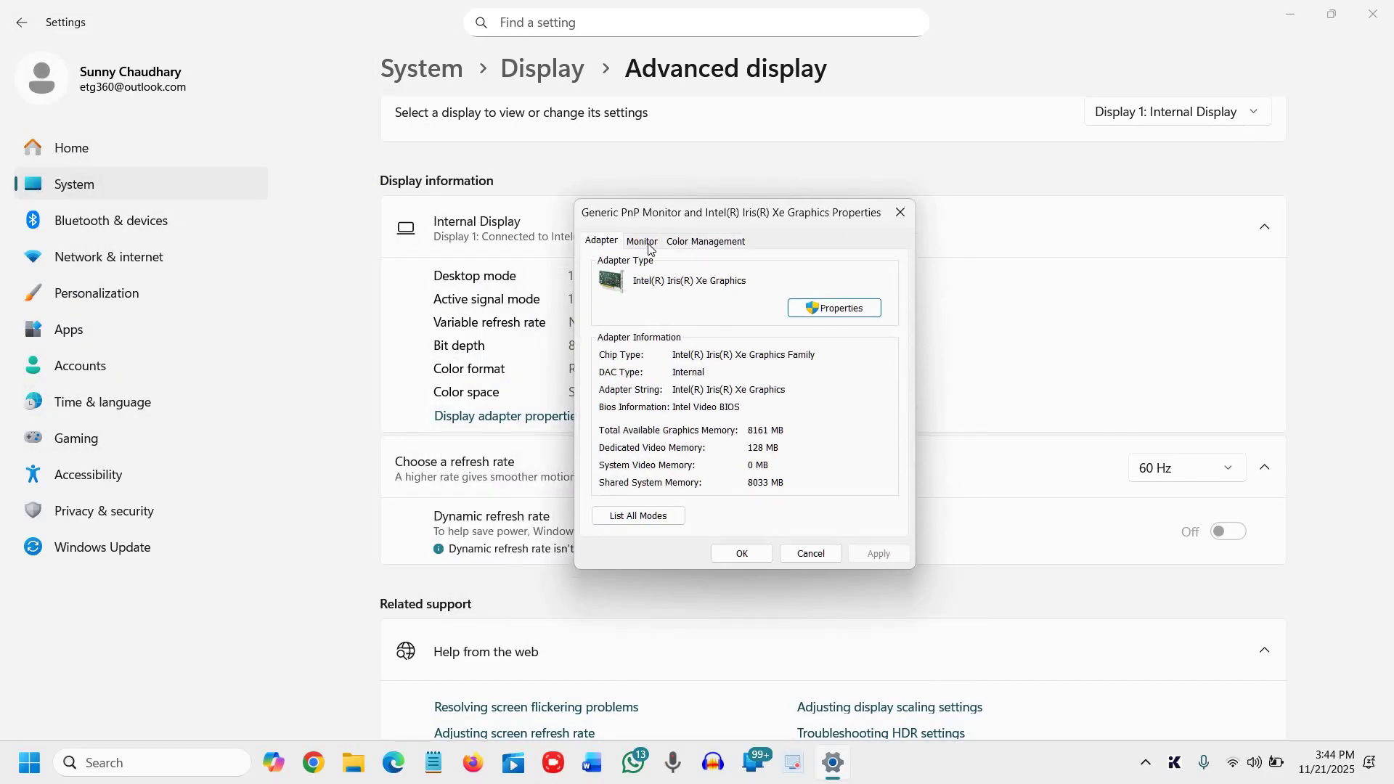
click(648, 243)
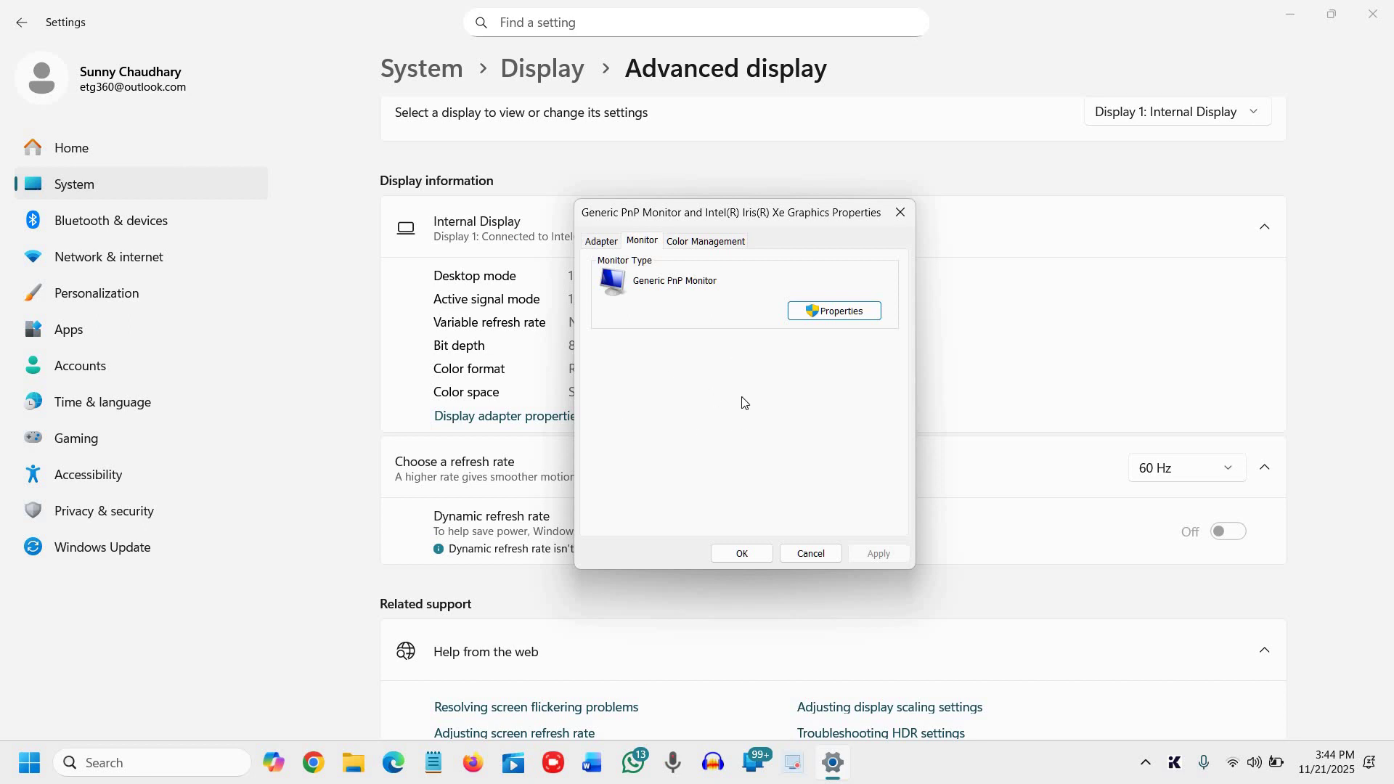
click(811, 555)
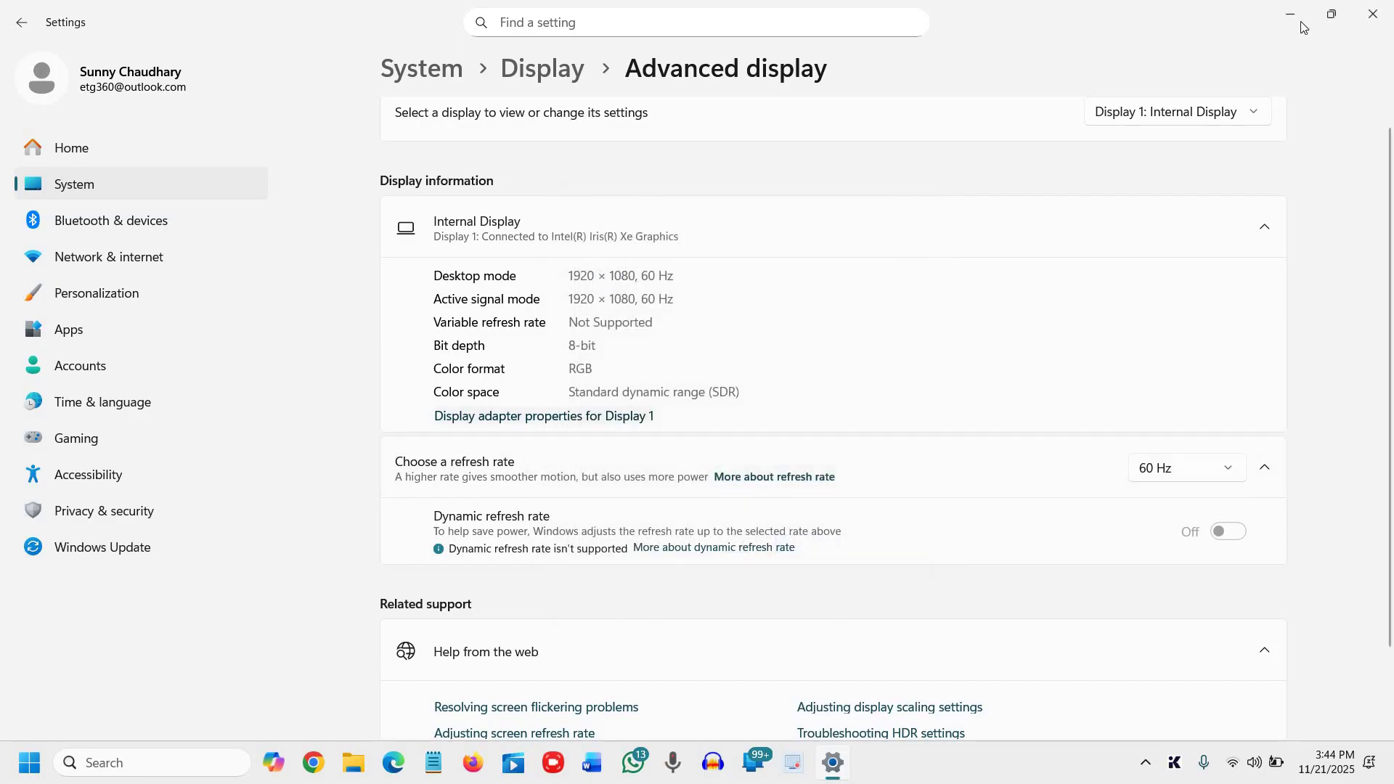
Close Settings with Alt+F4 and bring up the Start button's quick-link menu
key(alt+F4)
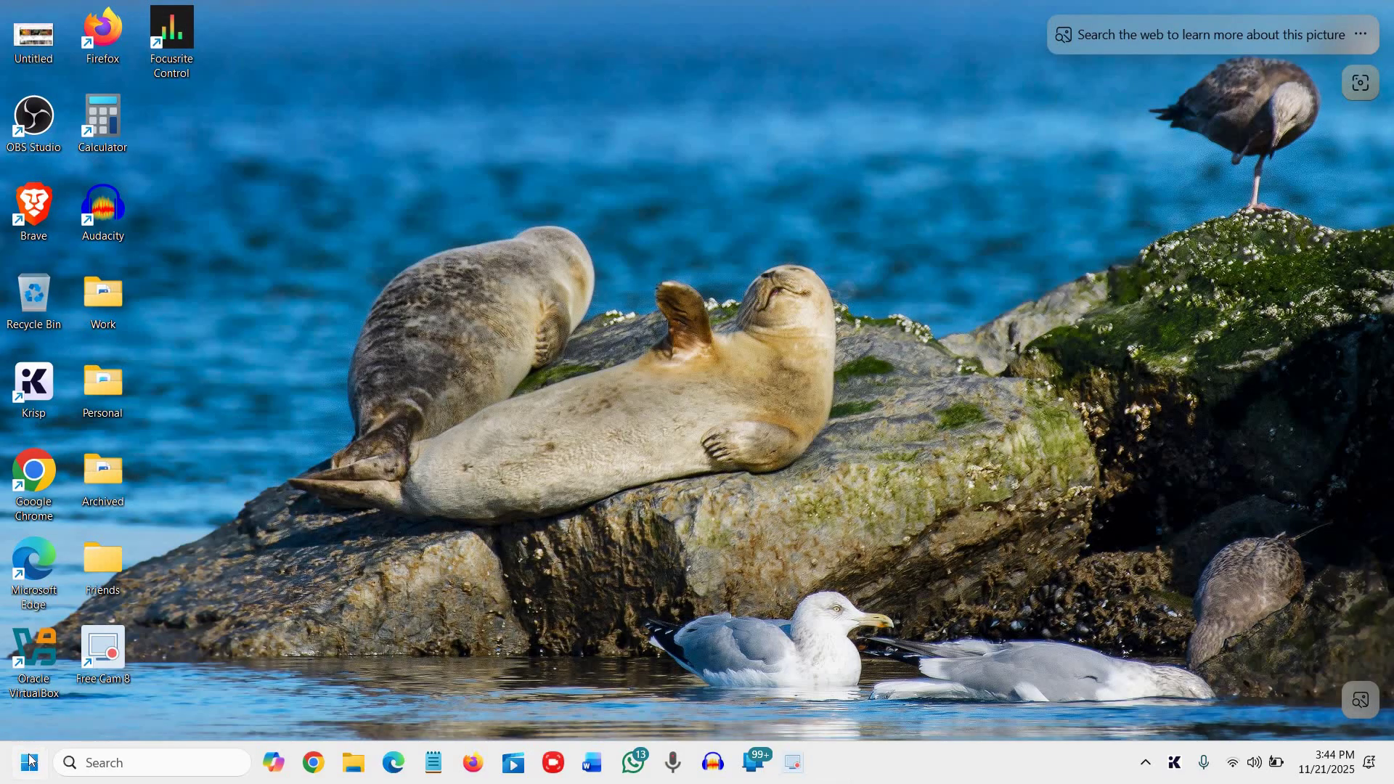
right_click(27, 762)
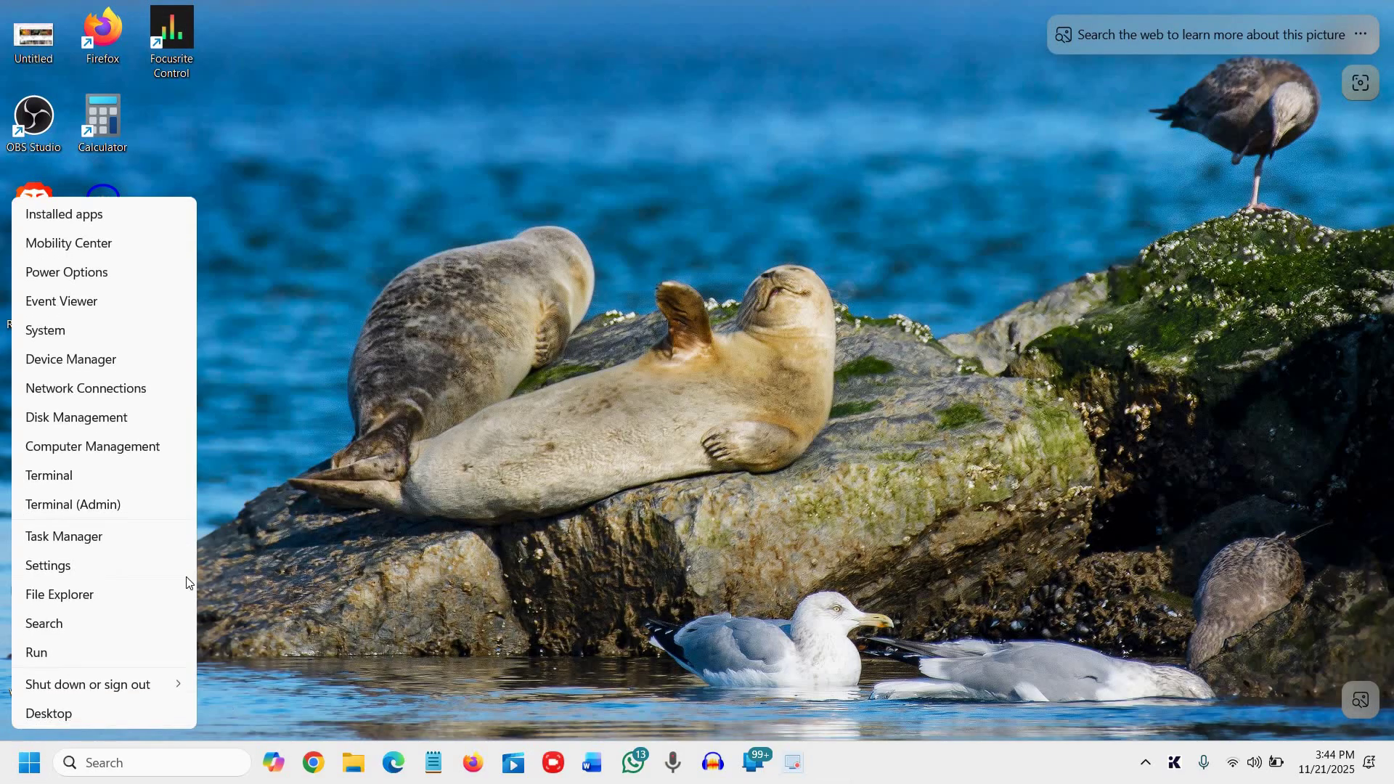
right_click(22, 762)
right_click(22, 763)
right_click(30, 766)
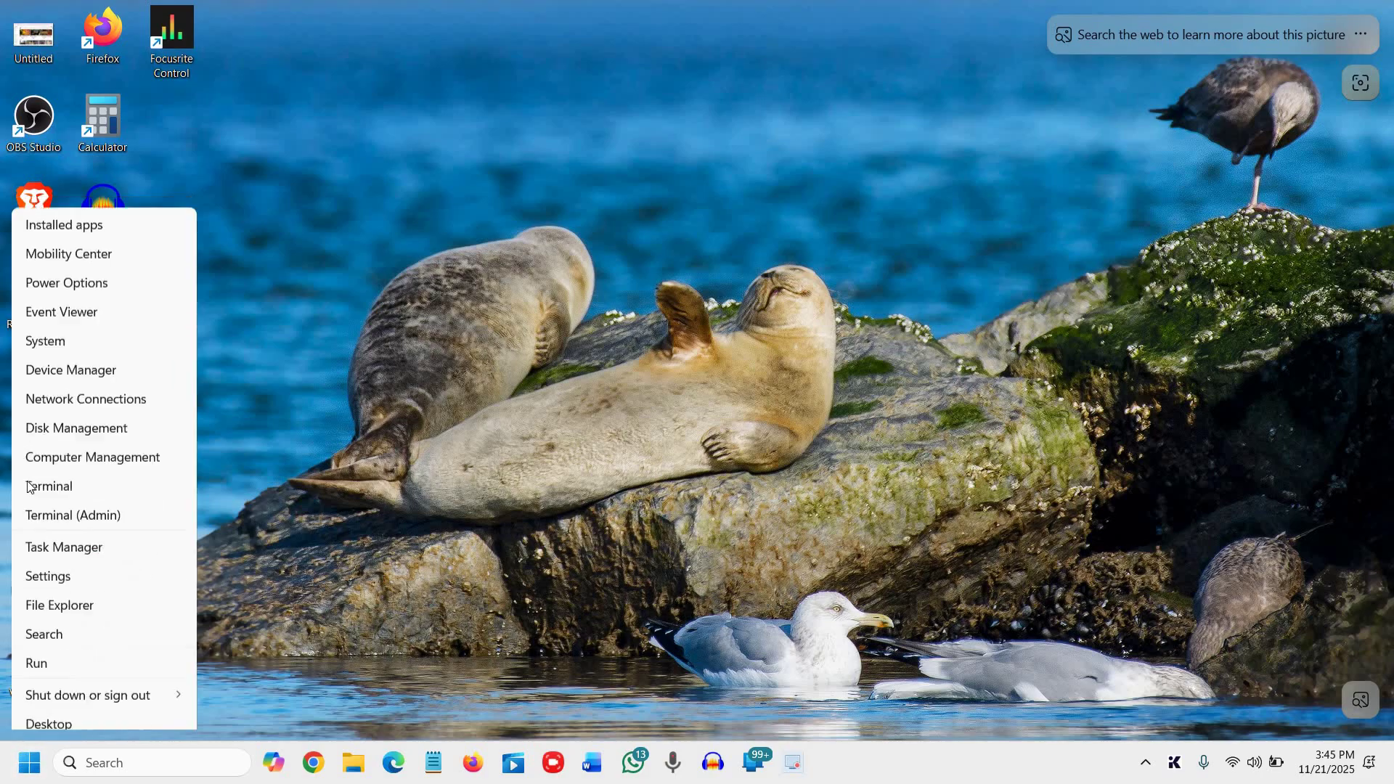
Launch Device Manager and open Intel(R) Iris(R) Xe Graphics properties under Display adapters
click(52, 366)
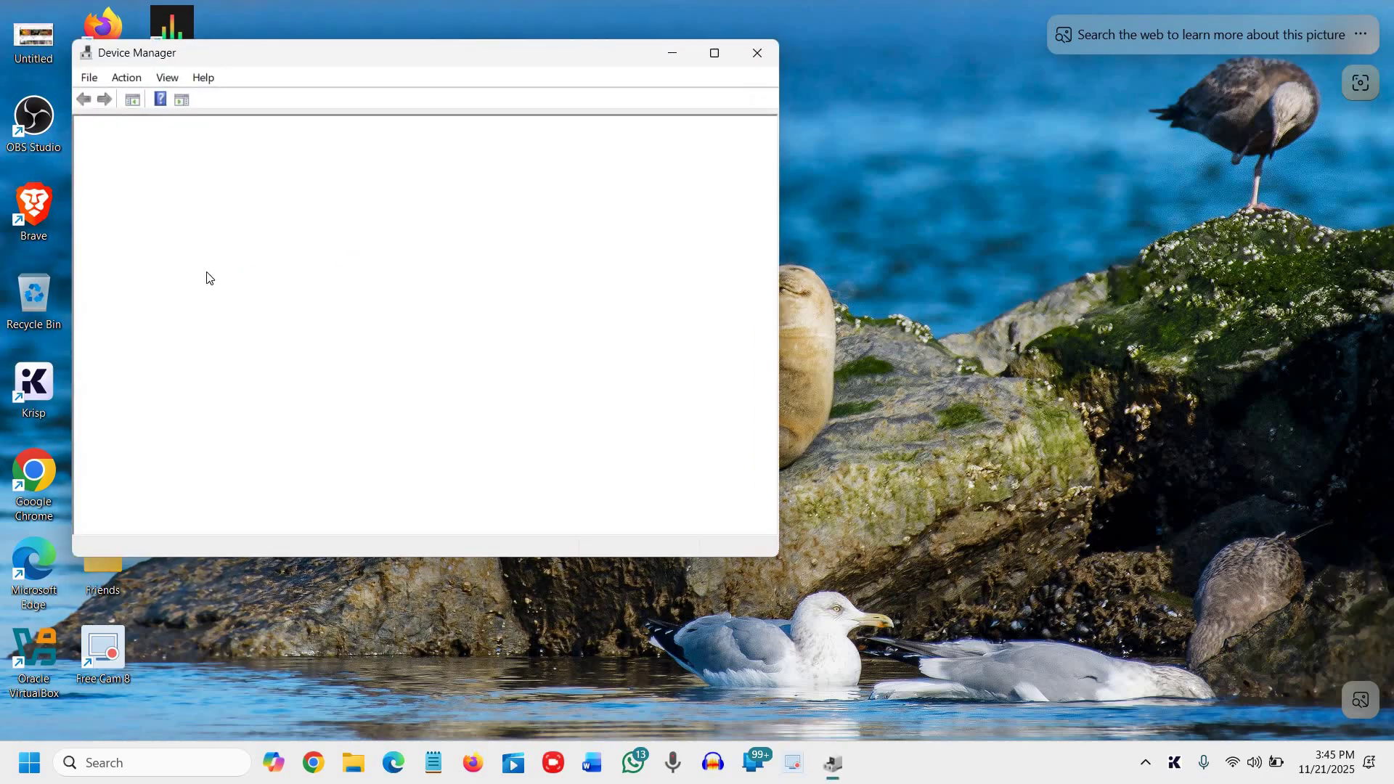
click(103, 273)
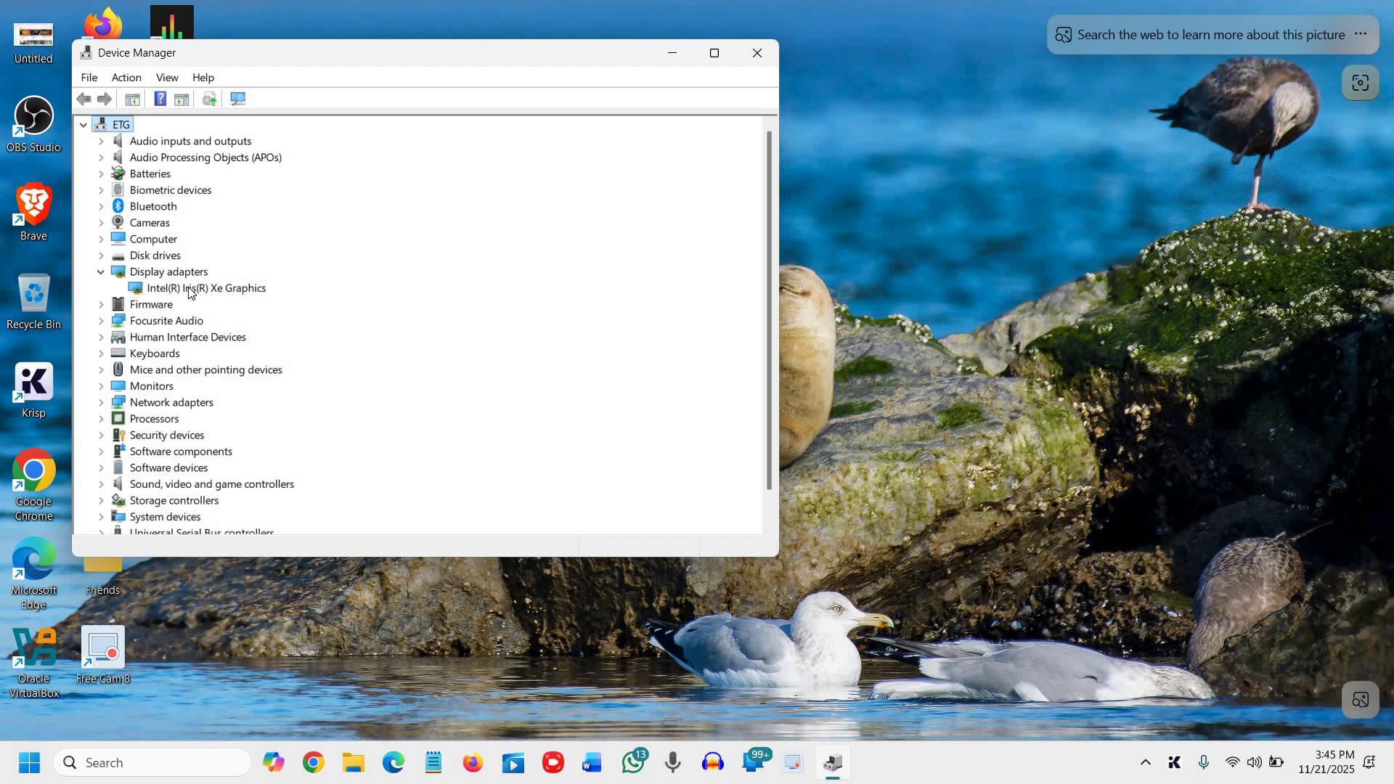
click(189, 289)
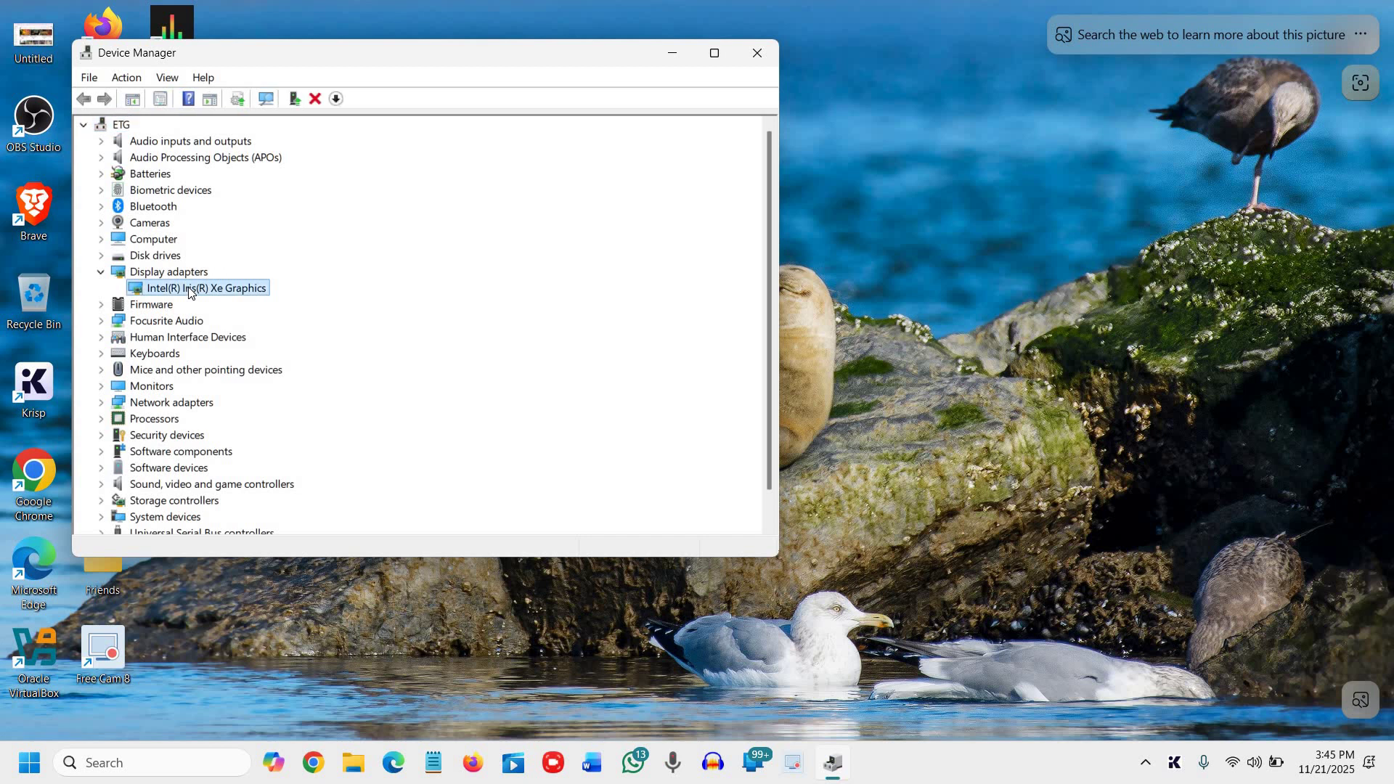
right_click(190, 289)
click(240, 399)
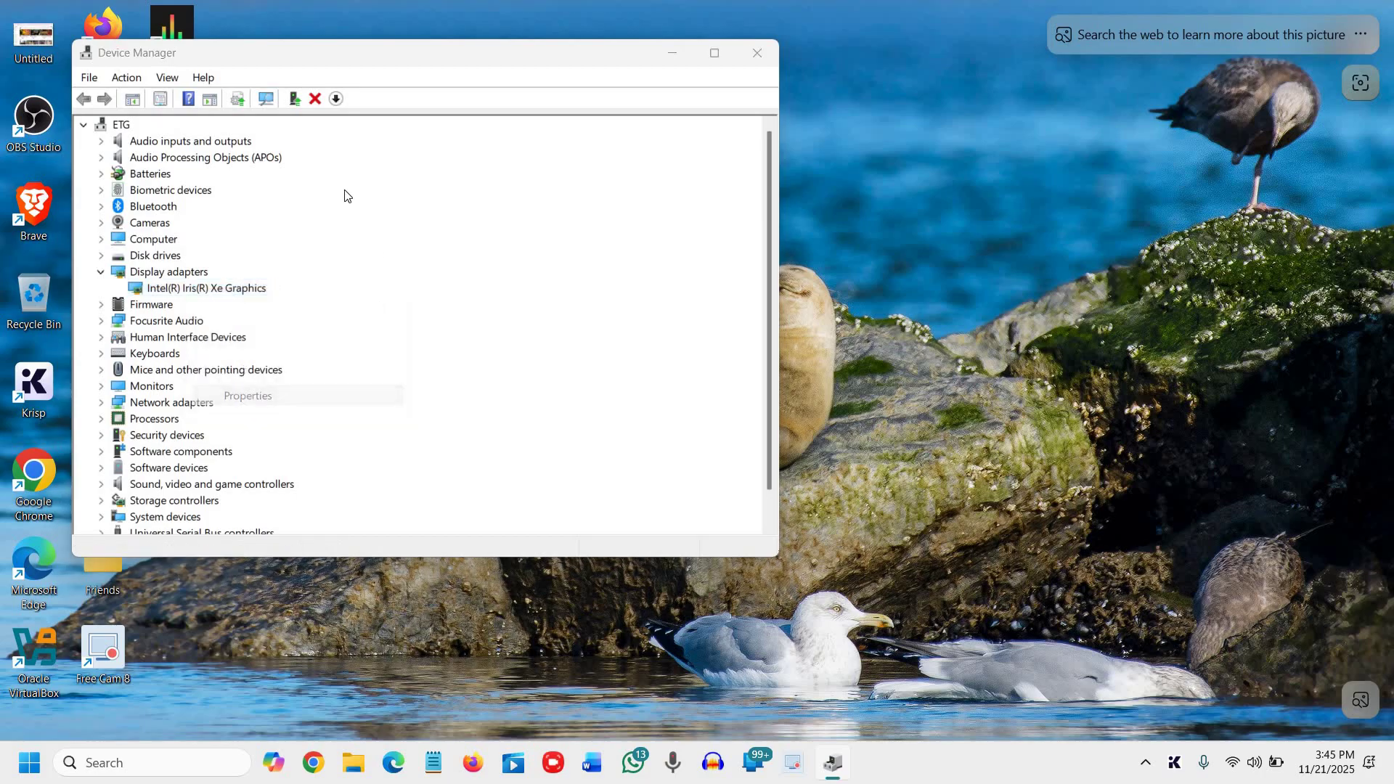
Check driver date 11/11/2023 and version 31.0.101.4953, then close the adapter properties
click(314, 137)
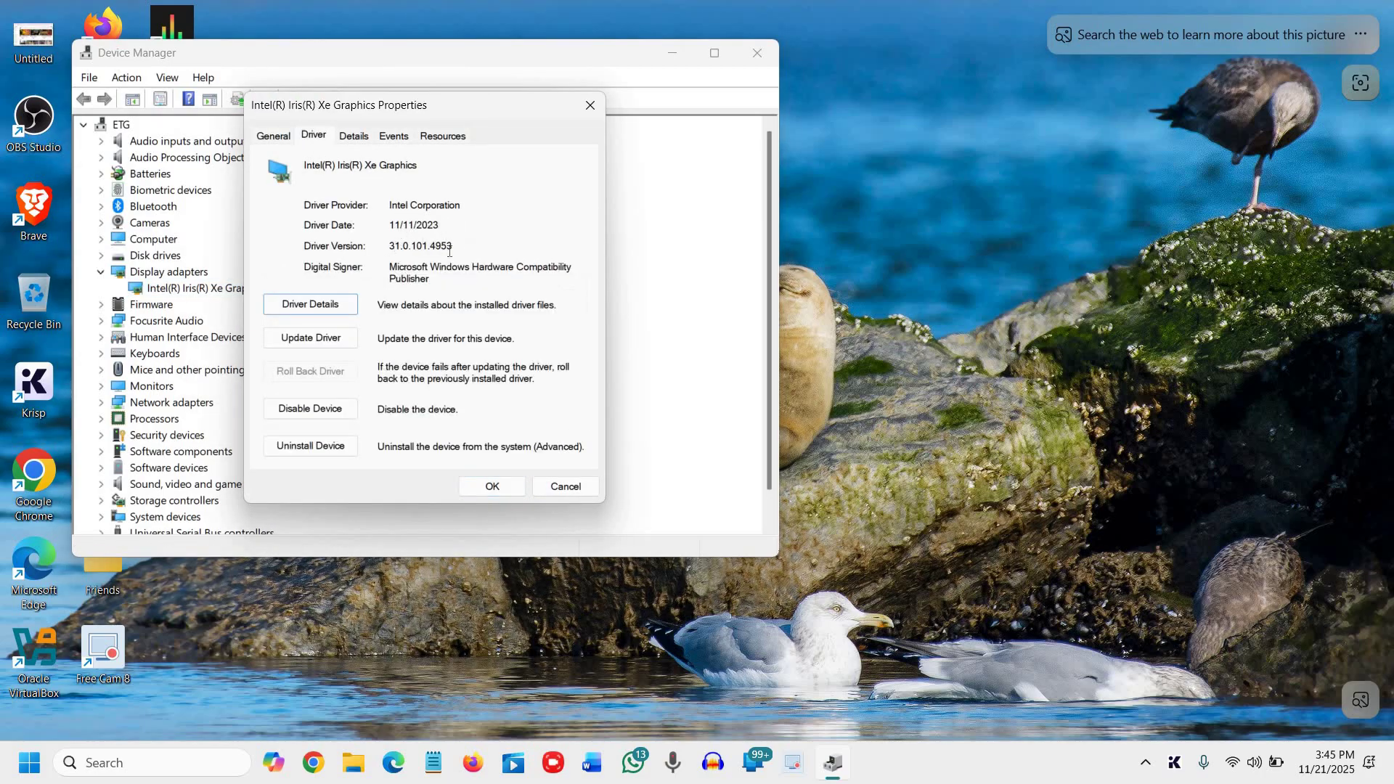
double_click(450, 248)
drag(440, 224, 375, 216)
click(557, 487)
click(759, 62)
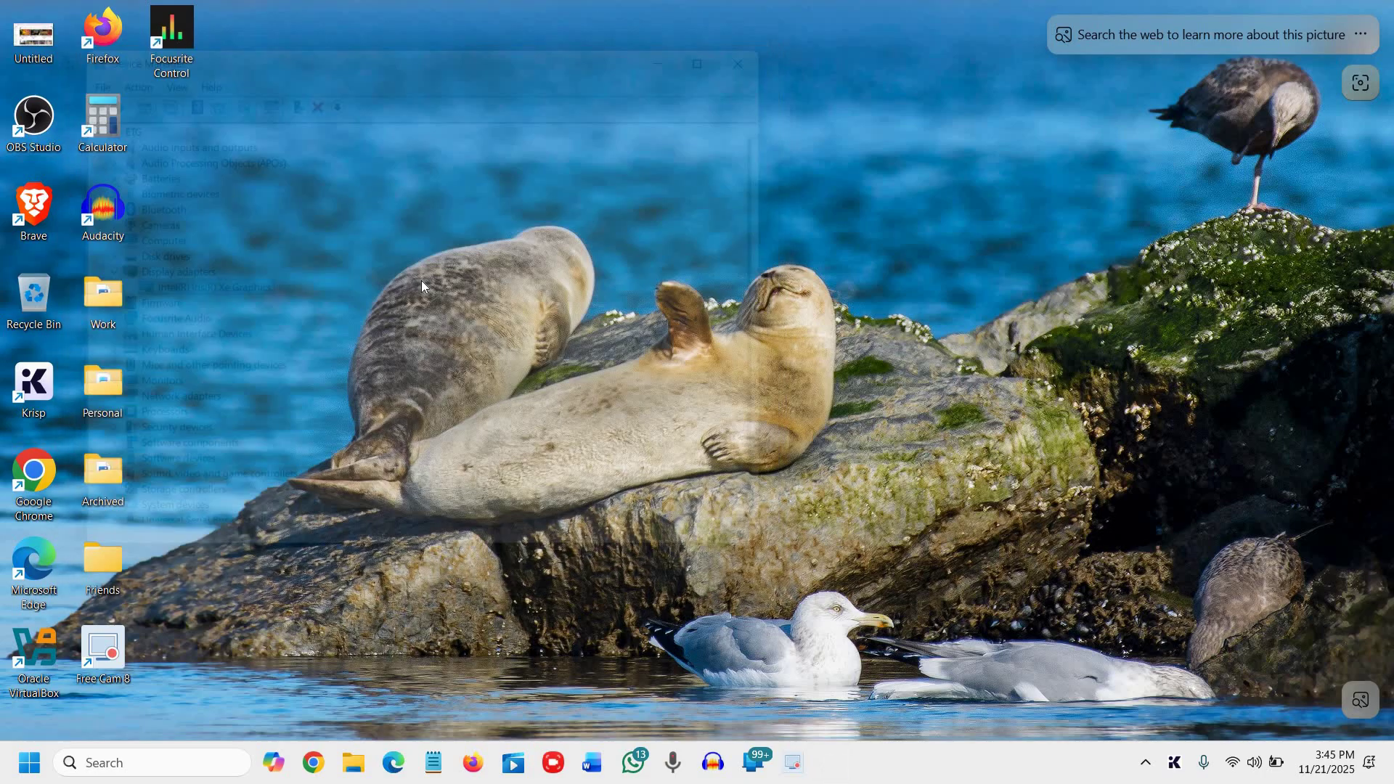